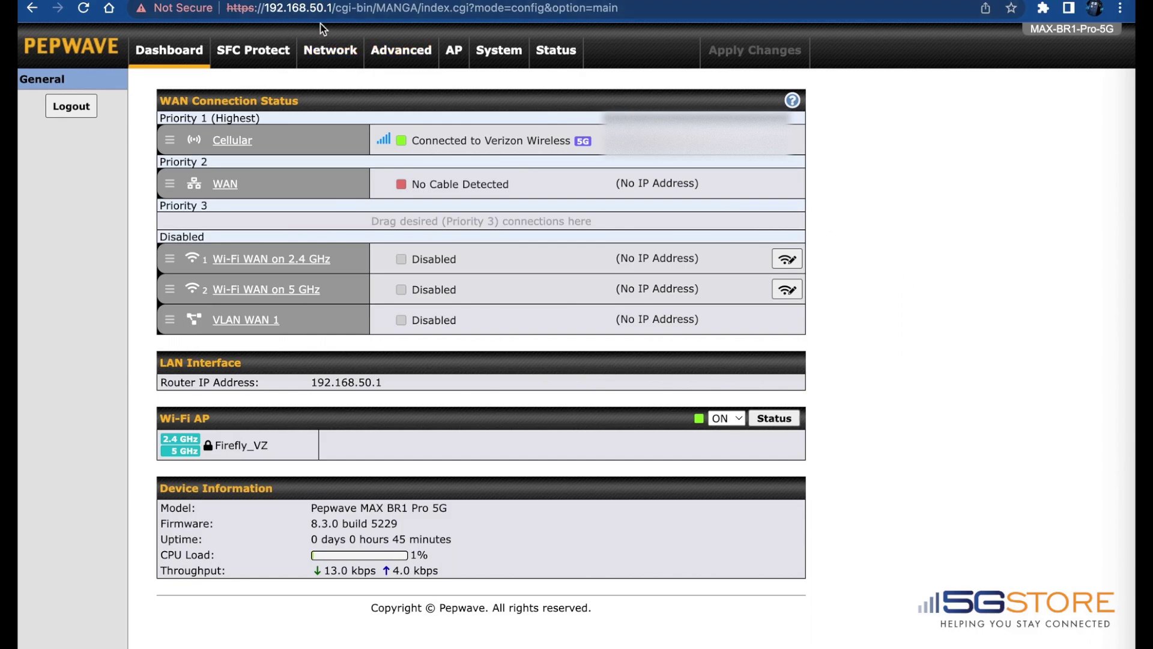
Switch to the Network section to show the LAN settings with 192.168.50.1/24
{"action": "left_click", "coordinate": [335, 55]}
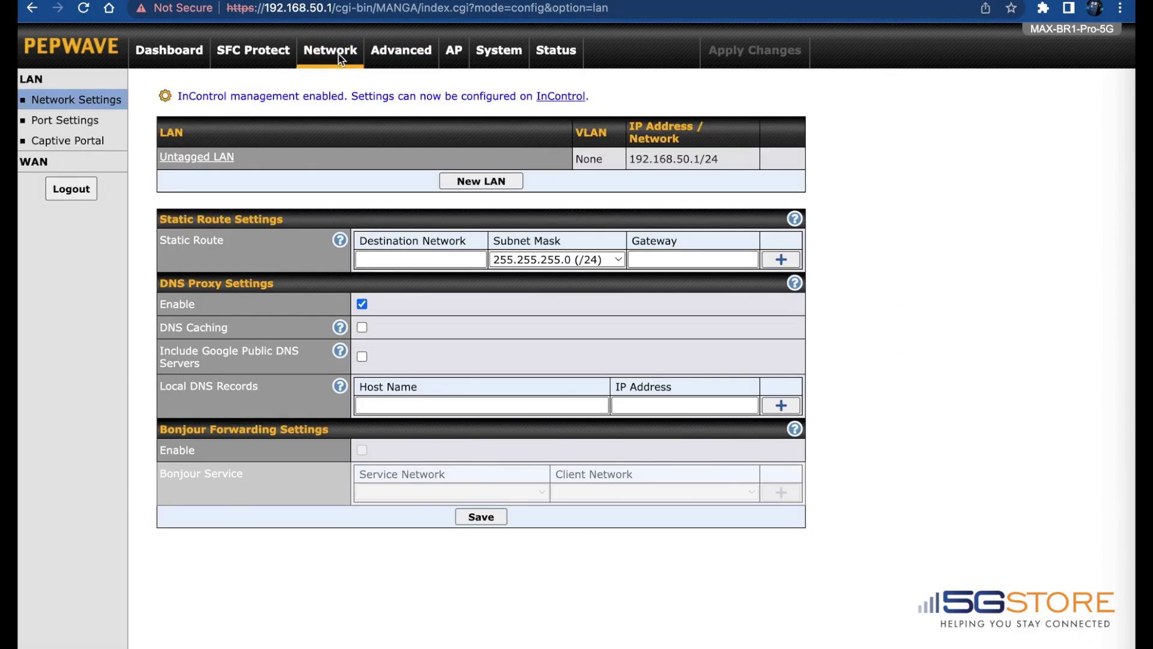
Edit WAN 1 from Port Settings to get the assign-as-LAN confirmation
{"action": "left_click", "coordinate": [91, 122]}
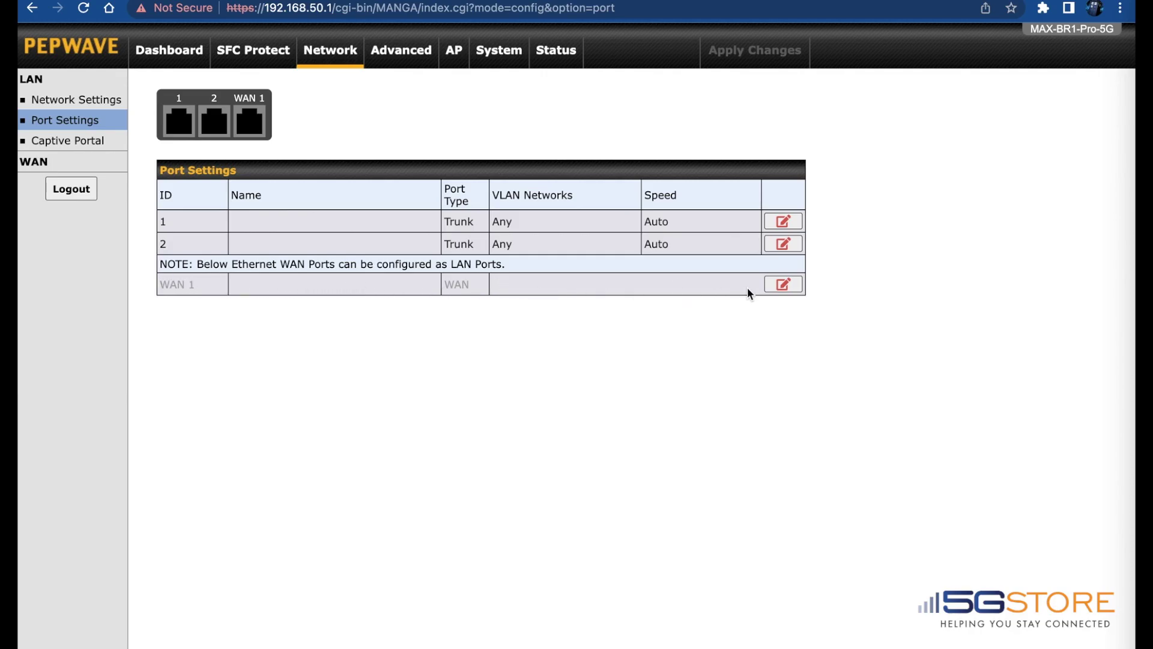
{"action": "left_click", "coordinate": [780, 285]}
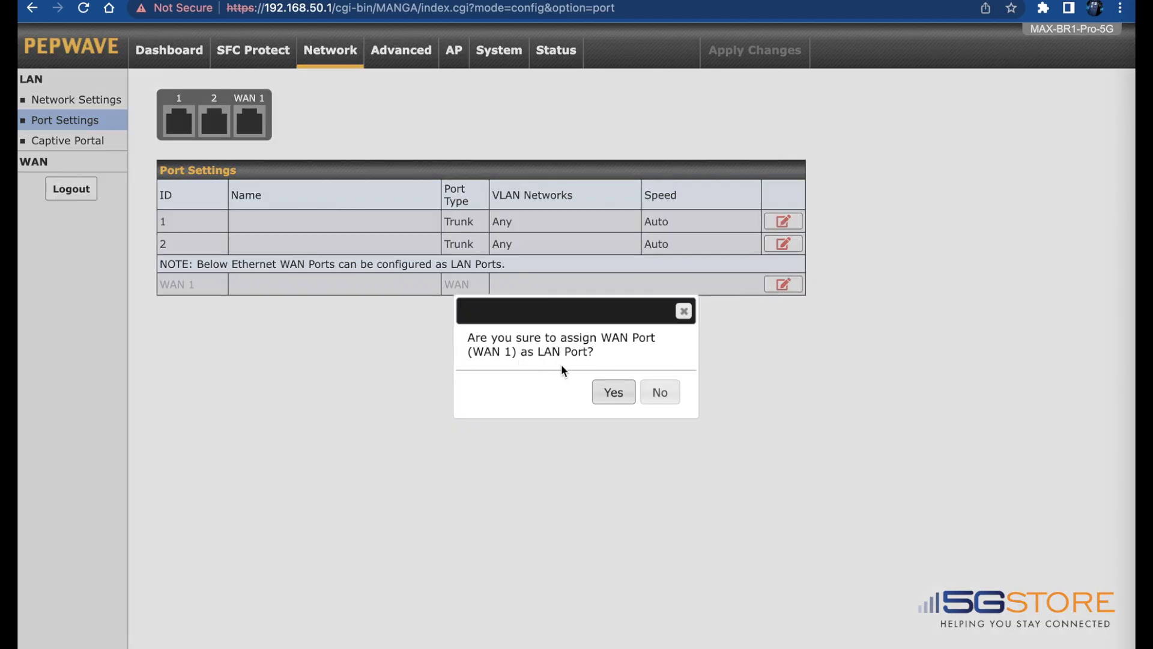
Confirm assigning WAN 1 as a LAN port and save it as LAN3
{"action": "left_click", "coordinate": [608, 393]}
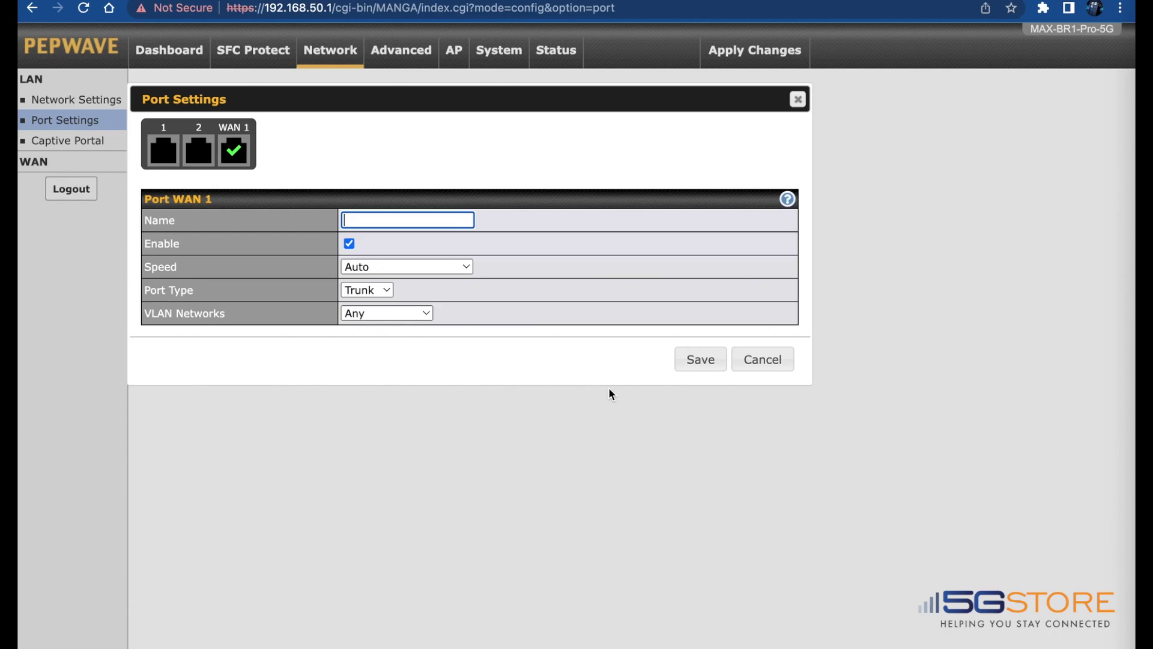
{"action": "type", "text": "LAN"}
{"action": "type", "text": "3"}
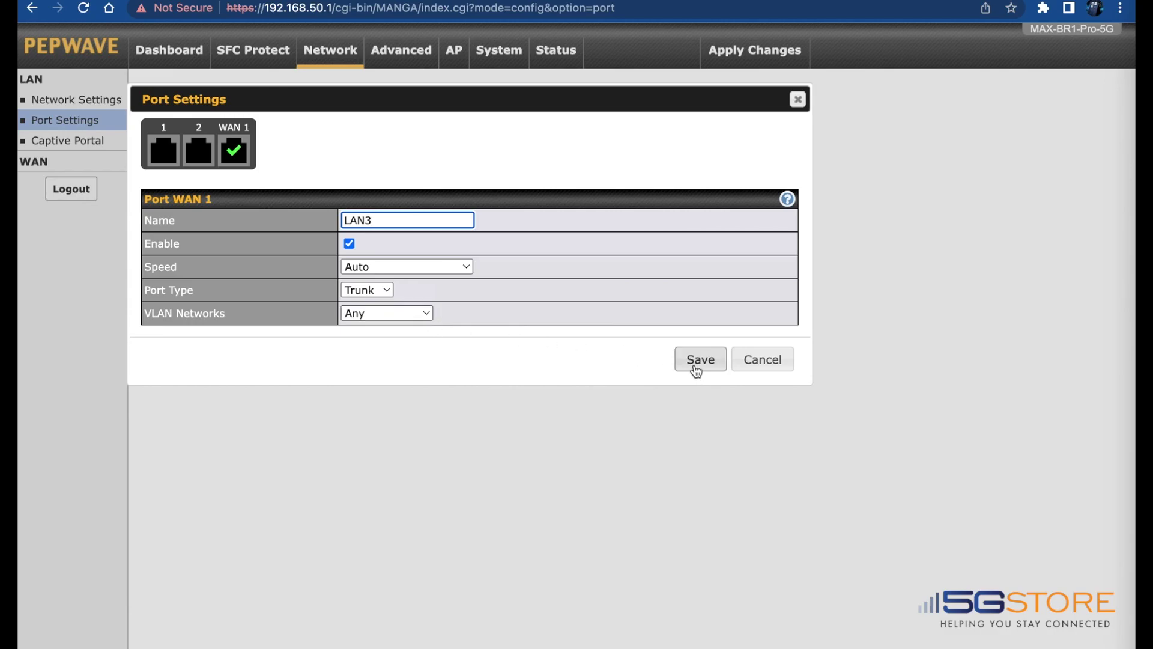
{"action": "left_click", "coordinate": [699, 360]}
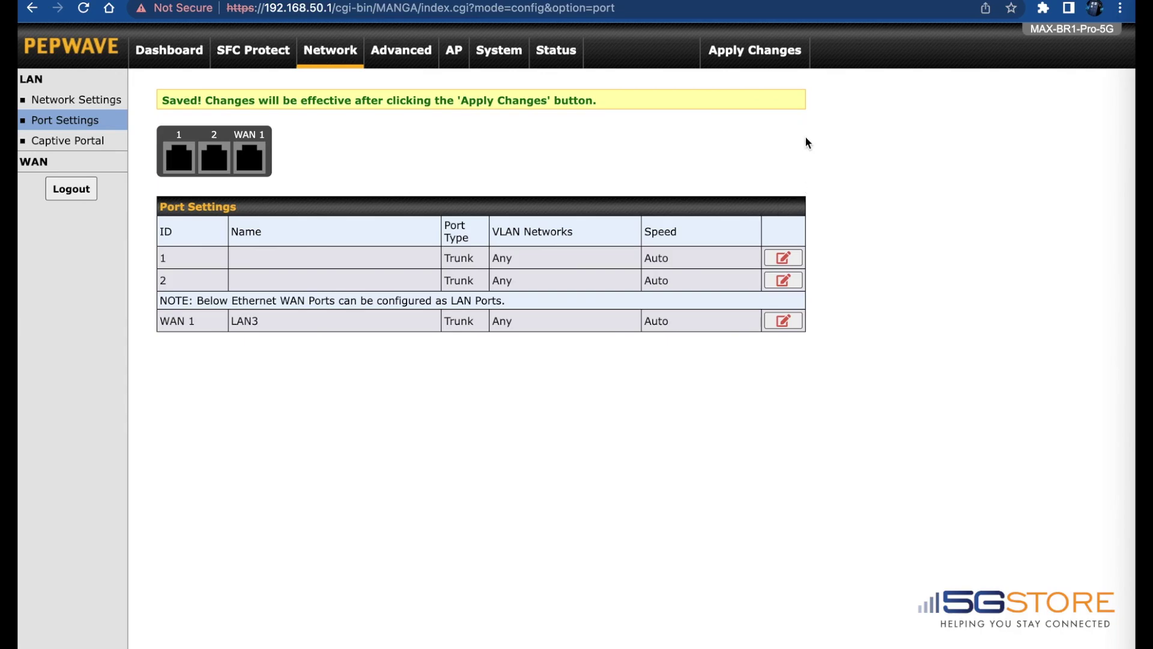
Apply the LAN3 change, view disabled LAN connections on the dashboard, then return to Port Settings
{"action": "left_click", "coordinate": [774, 59]}
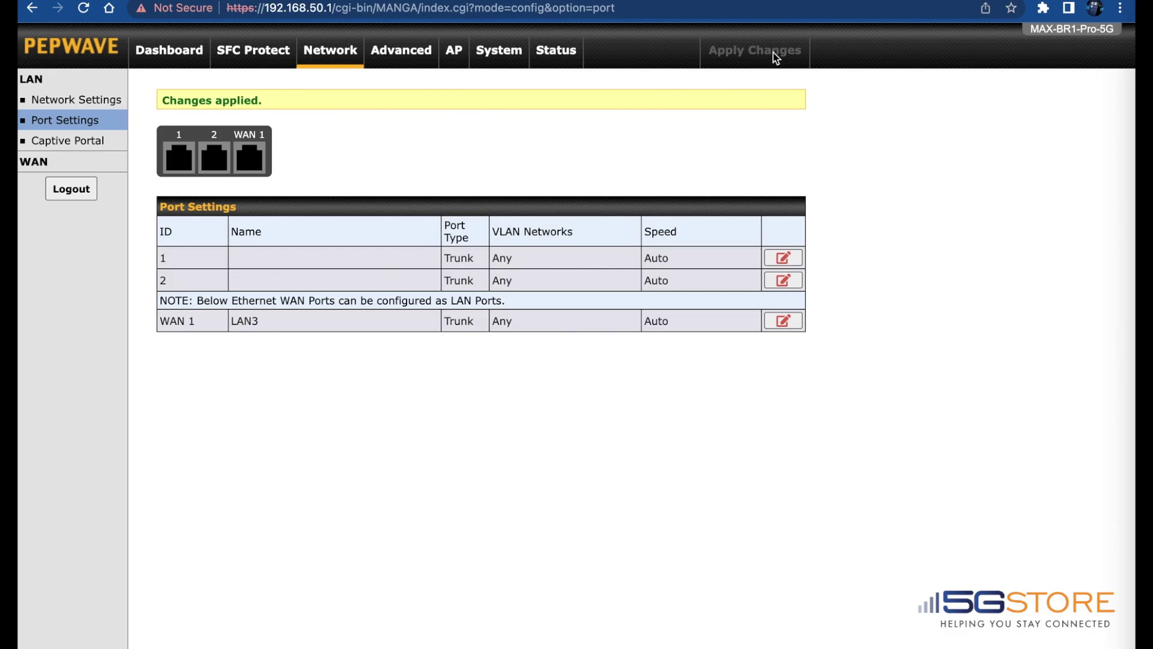
{"action": "left_click", "coordinate": [165, 53]}
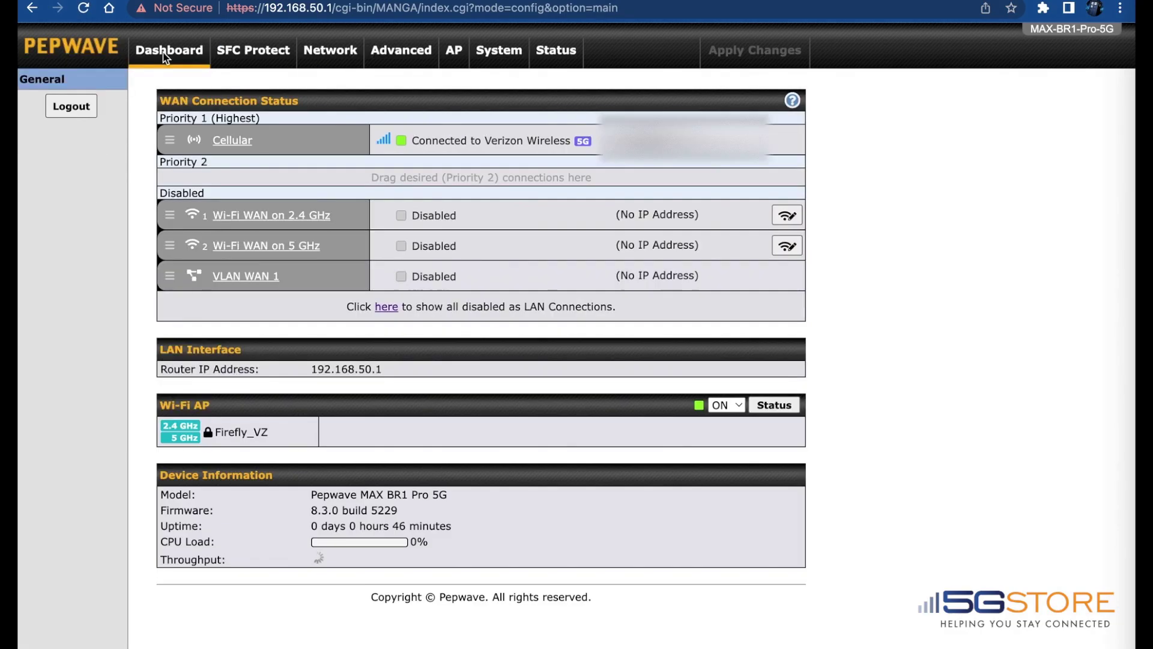
{"action": "left_click", "coordinate": [385, 307]}
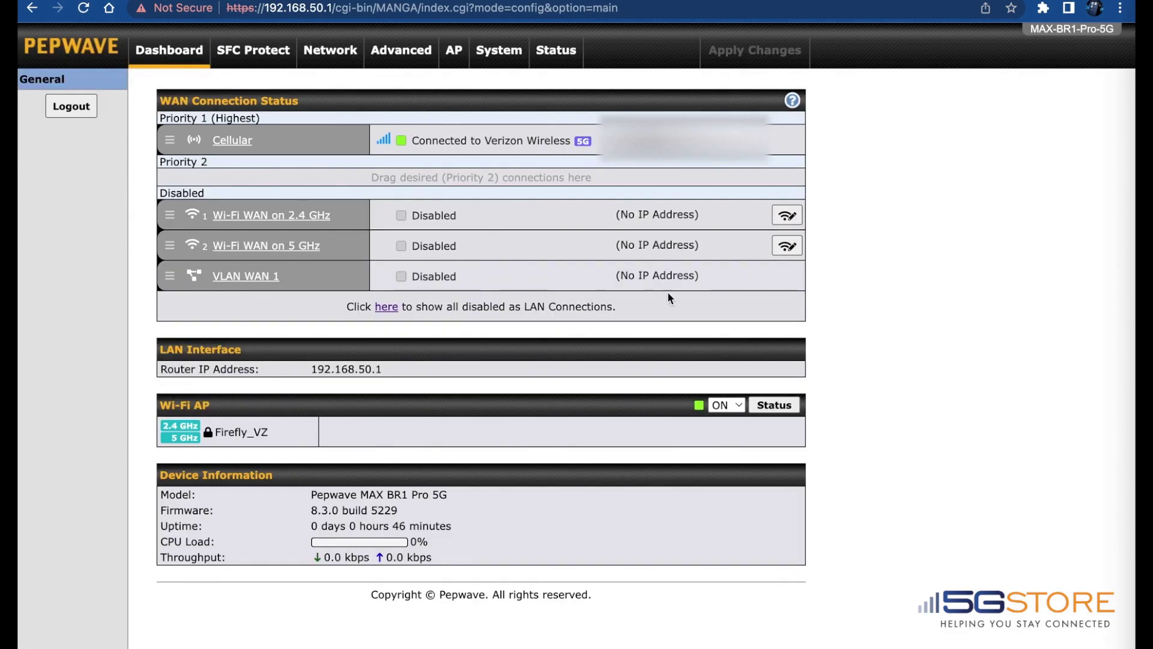
{"action": "left_click", "coordinate": [331, 52]}
{"action": "left_click", "coordinate": [89, 123]}
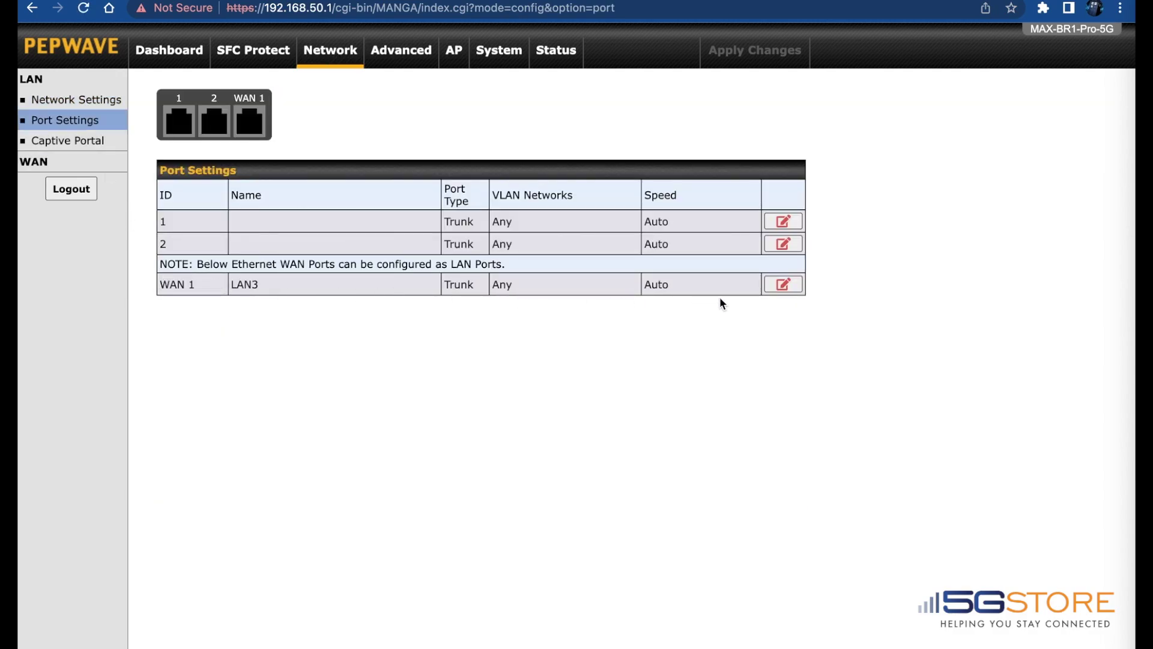
Disable WAN 1 as a LAN port, save, and apply the changes
{"action": "left_click", "coordinate": [783, 284]}
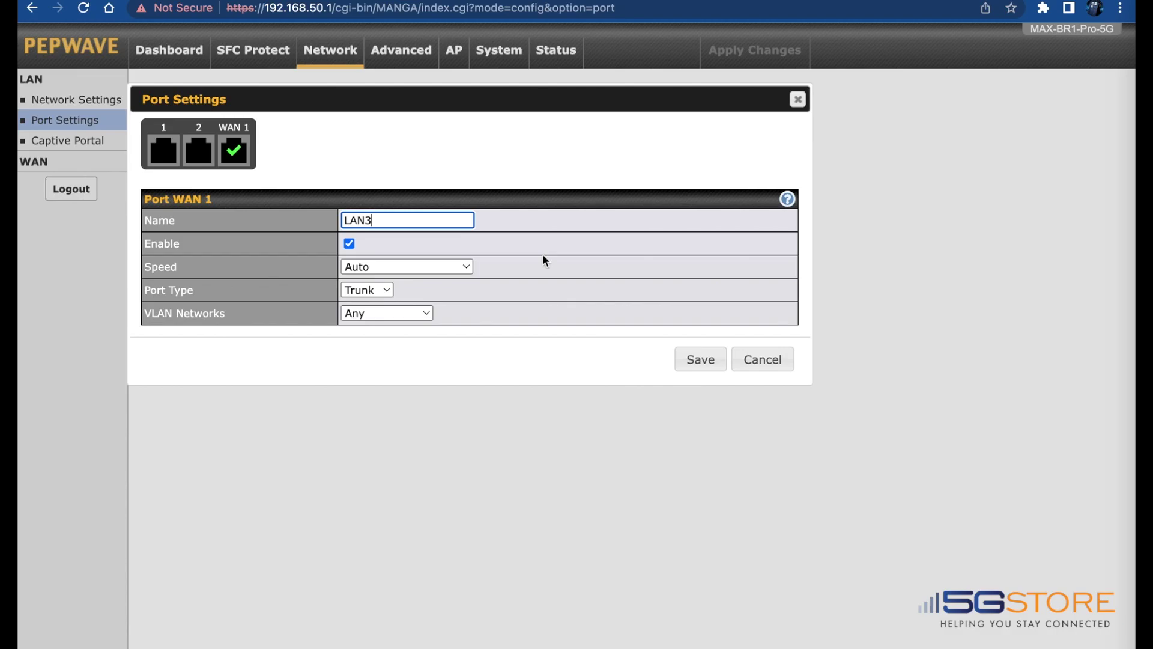
{"action": "left_click", "coordinate": [347, 248]}
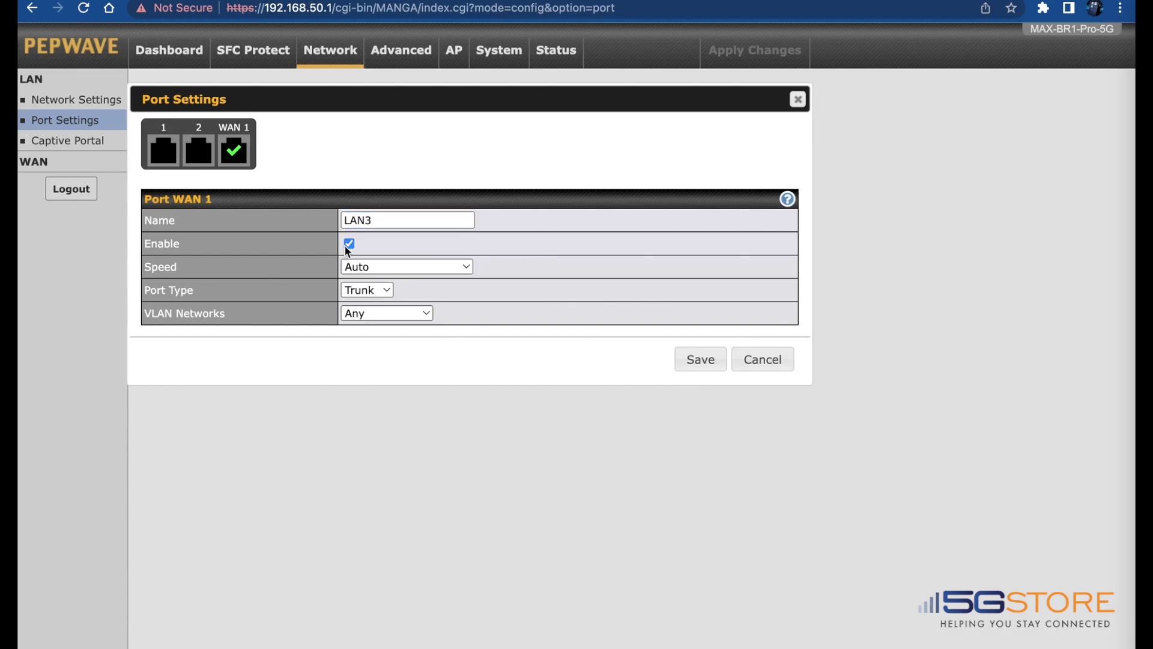
{"action": "left_click", "coordinate": [699, 359]}
{"action": "left_click", "coordinate": [729, 54]}
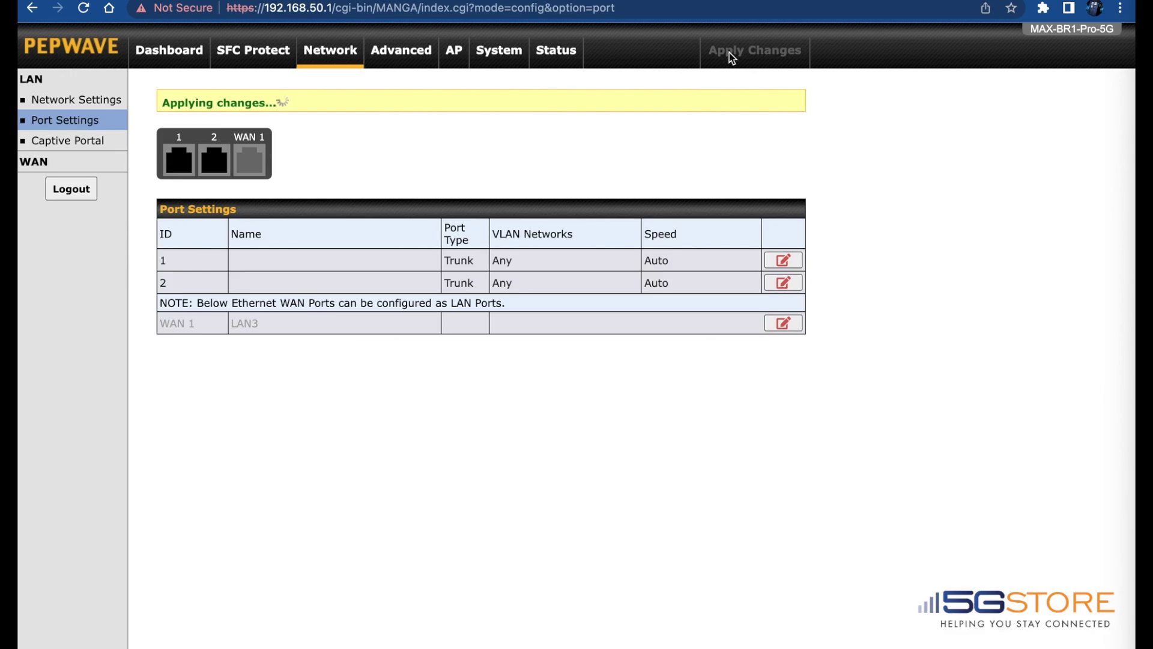
Drag the WAN connection from Disabled to Priority 2 beneath Cellular on the dashboard
{"action": "left_click", "coordinate": [162, 60]}
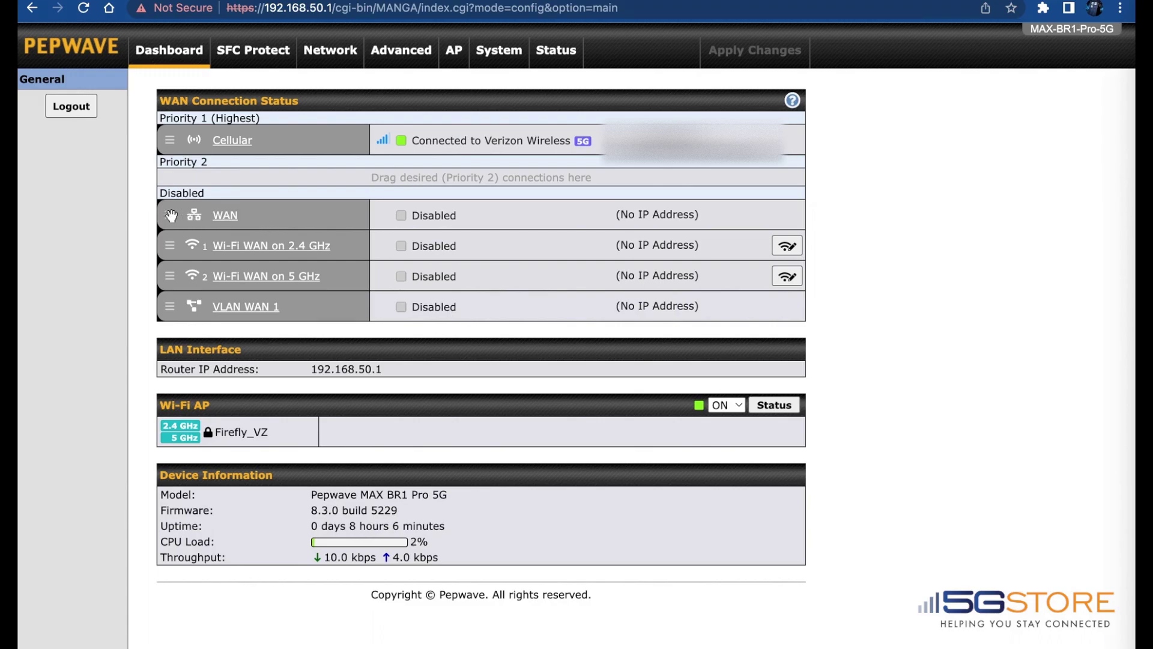
{"action": "left_click_drag", "start_coordinate": [170, 215], "coordinate": [167, 185]}
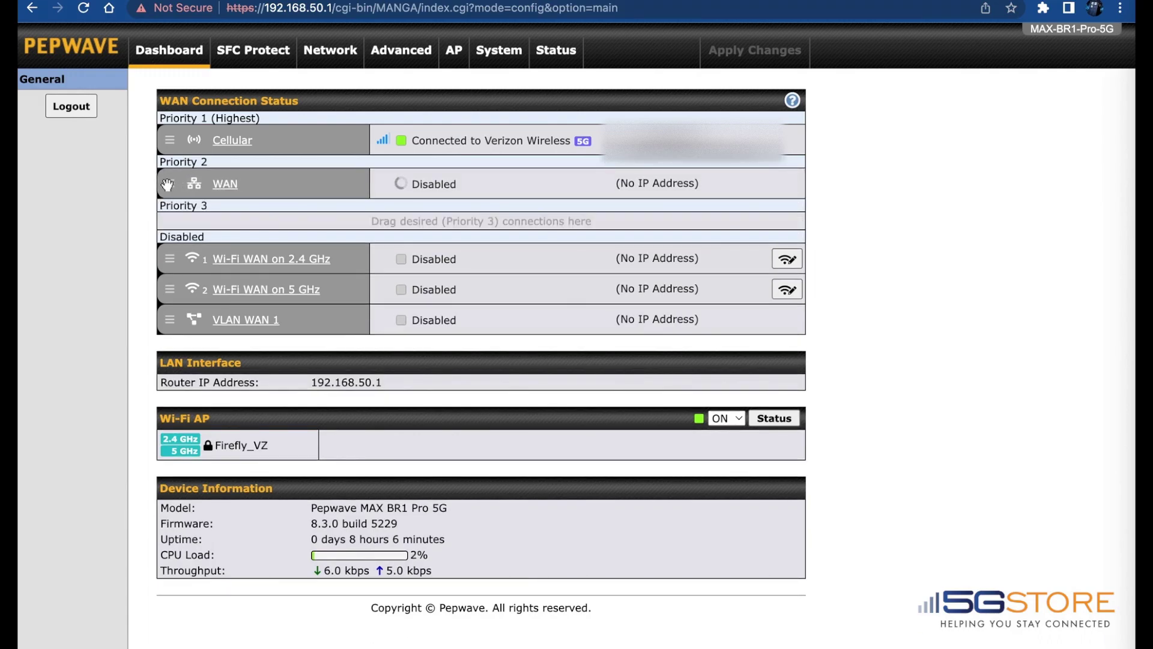